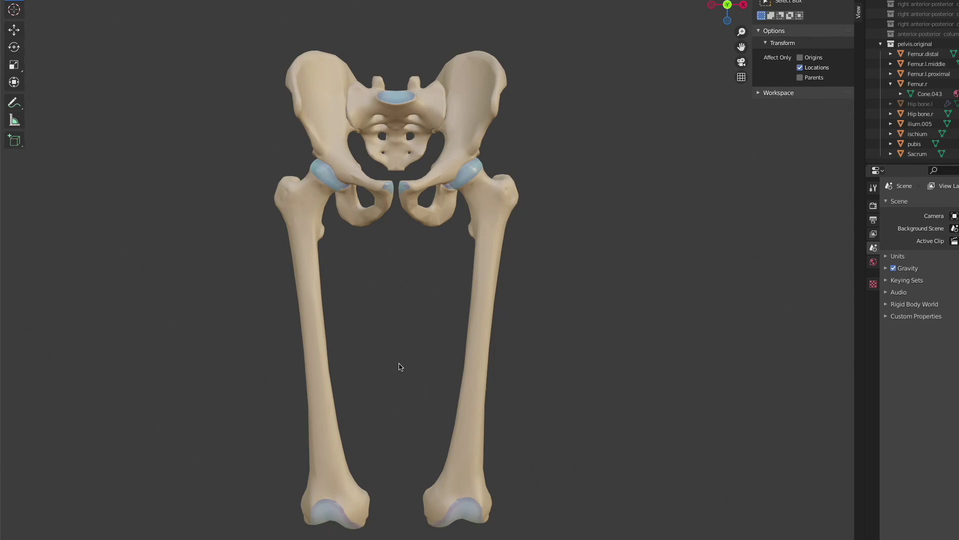
# - Preview the viewport in grey solid shading, then return to coloured material shading
pyautogui.press('z')
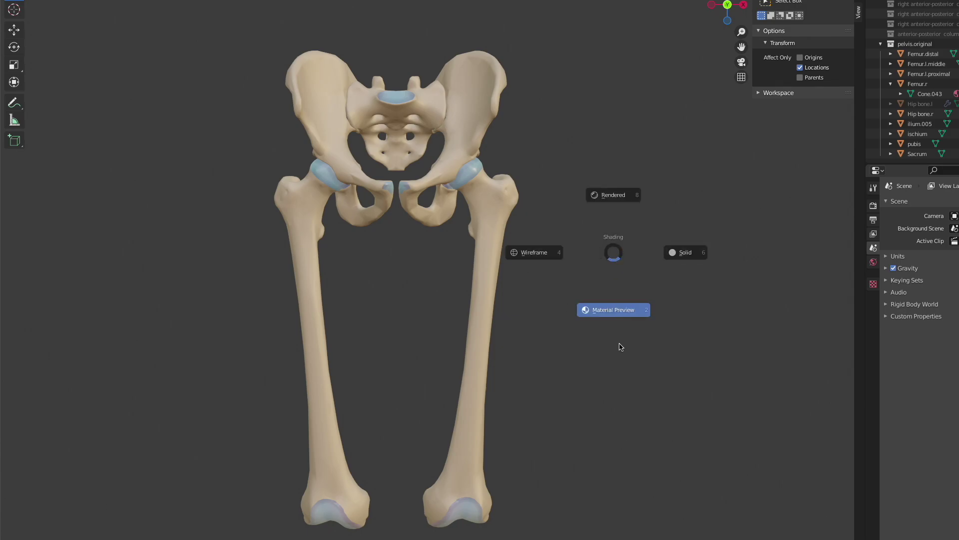
pyautogui.click(672, 253)
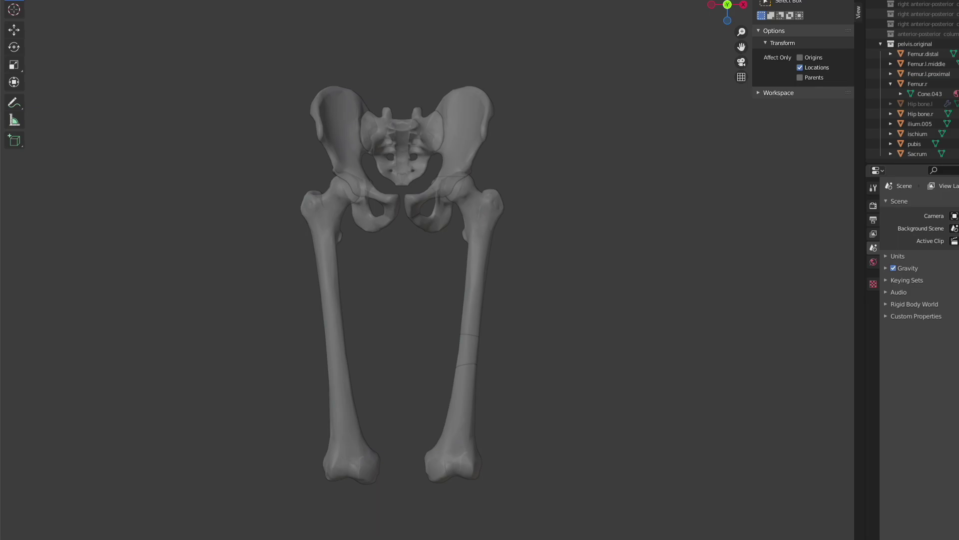
pyautogui.press('z')
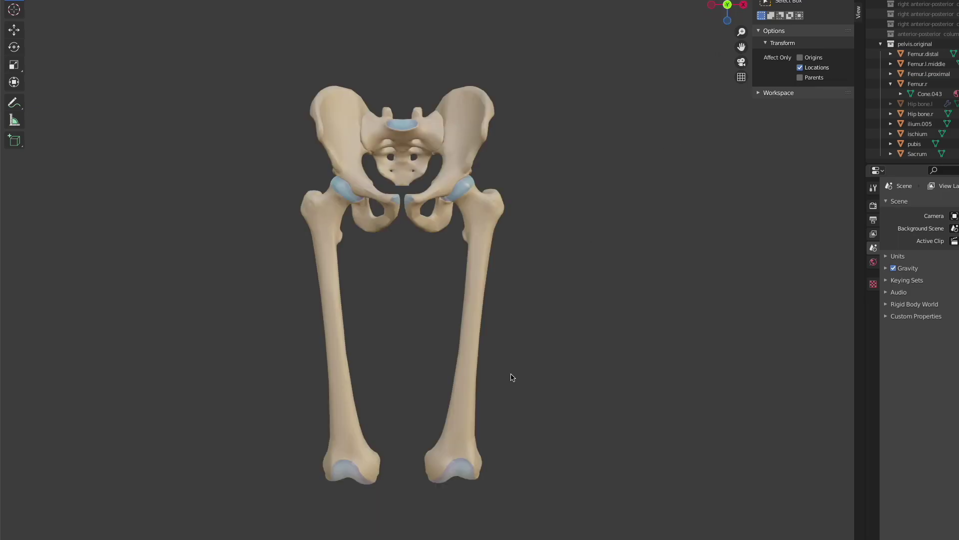
# - Shift the middle femur fragment sideways along the X axis
pyautogui.click(471, 355)
pyautogui.press('g')
pyautogui.hotkey('shift', 'y')
pyautogui.rightClick(439, 350)
pyautogui.press('g')
pyautogui.press('x')
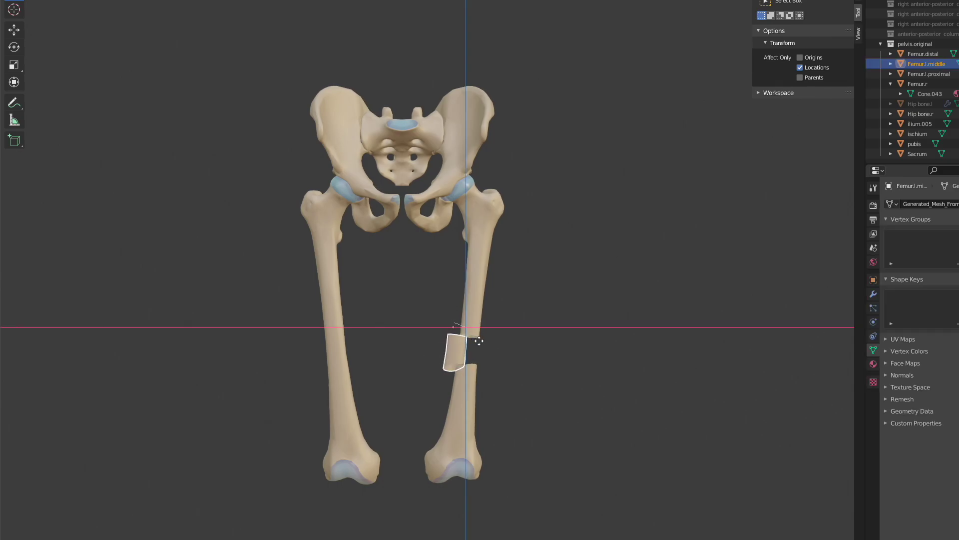
pyautogui.click(470, 360)
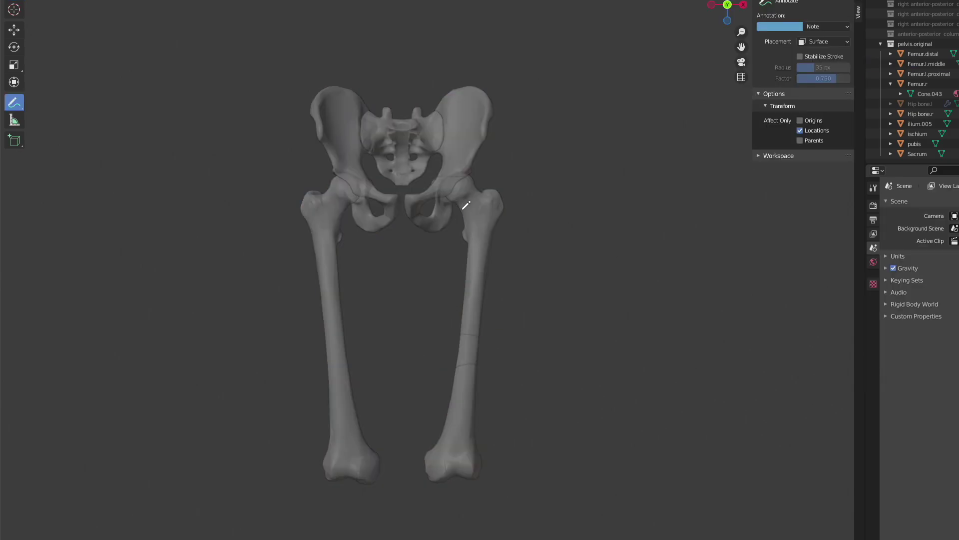
# - Draw a blue line down the femur shaft, offset the middle piece again, and view in grey solid
pyautogui.moveTo(462, 211)
pyautogui.mouseDown()
pyautogui.moveTo(454, 353)
pyautogui.moveTo(430, 451)
pyautogui.mouseUp()
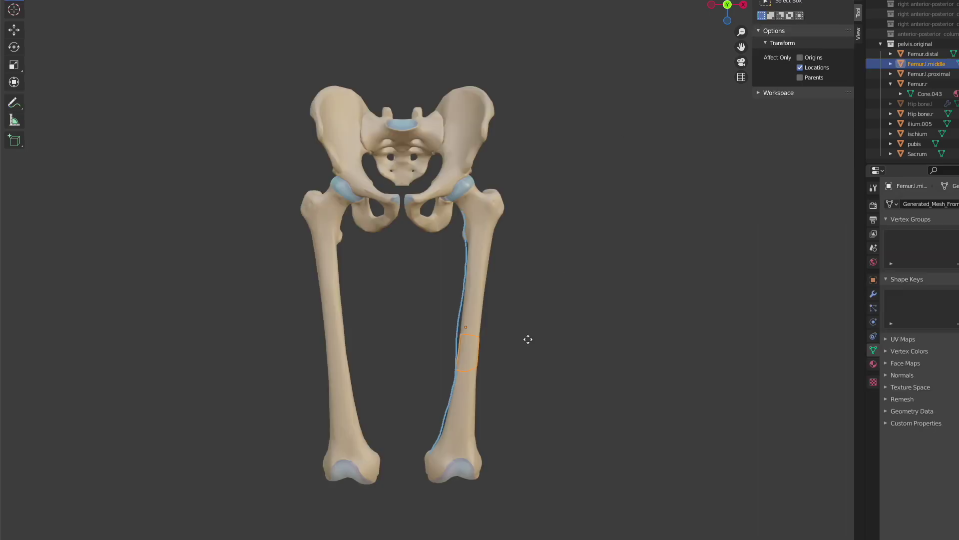
pyautogui.press('g')
pyautogui.hotkey('shift', 'y')
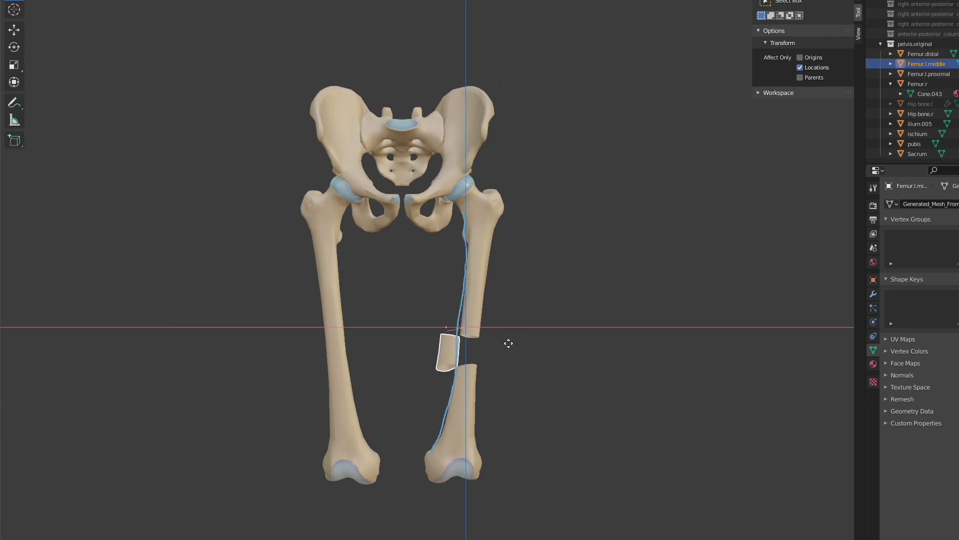
pyautogui.click(508, 343)
pyautogui.press('z')
pyautogui.click(672, 263)
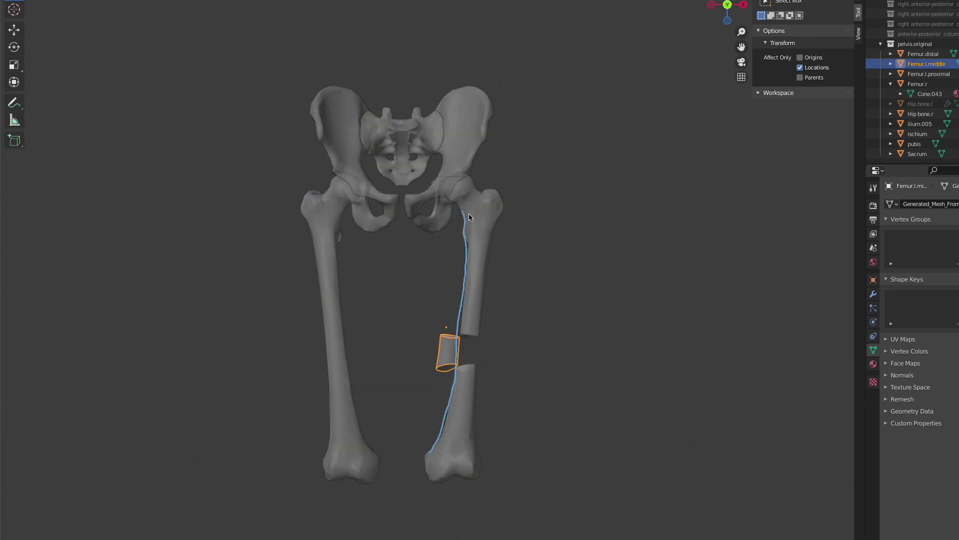
# - With Annotate, erase the old femur stroke, redraw it along the shifted fragment, then pan to the pelvis
pyautogui.hotkey('shift', 'space')
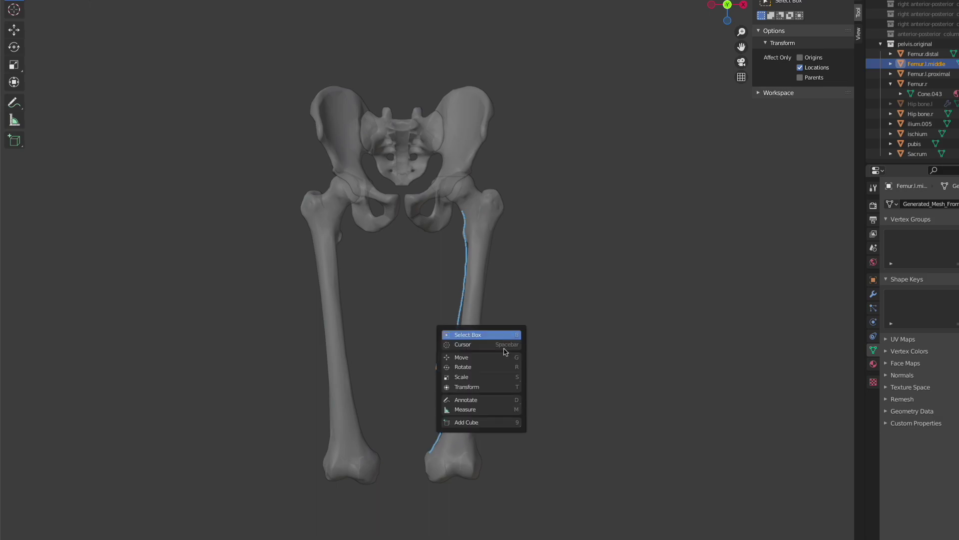
pyautogui.click(480, 411)
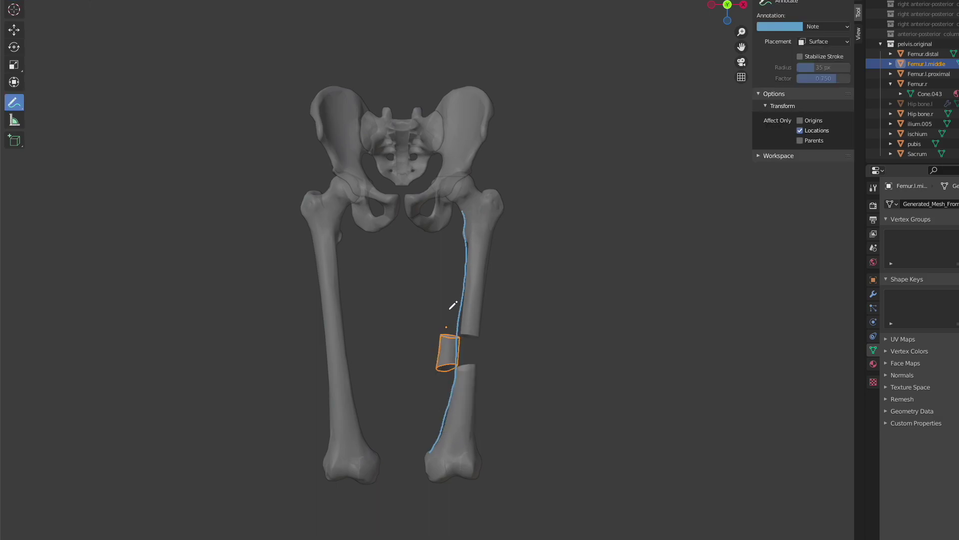
pyautogui.moveTo(19, 106); pyautogui.dragTo(57, 165)
pyautogui.moveTo(470, 241)
pyautogui.mouseDown()
pyautogui.moveTo(465, 316)
pyautogui.moveTo(437, 356)
pyautogui.moveTo(449, 360)
pyautogui.moveTo(455, 392)
pyautogui.moveTo(437, 441)
pyautogui.mouseUp()
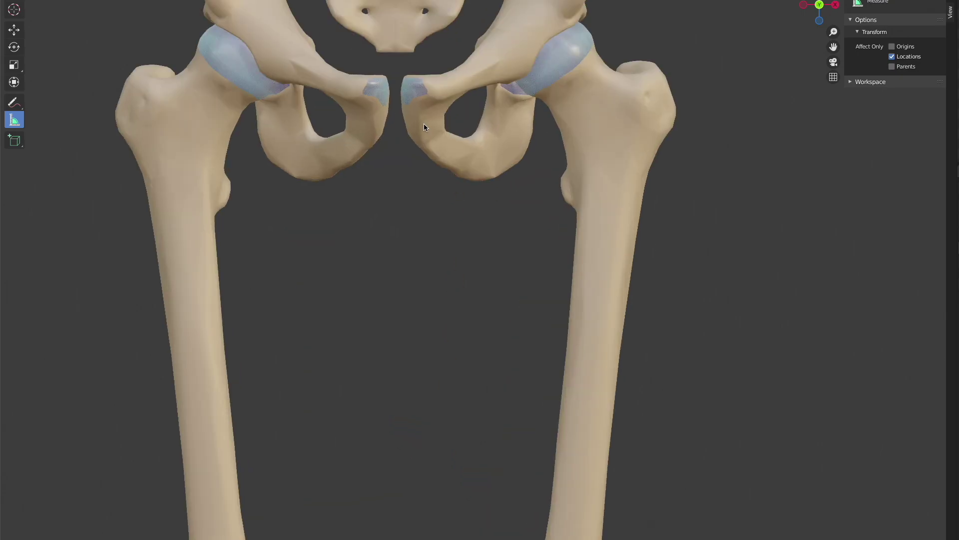
pyautogui.keyDown('shift'); pyautogui.moveTo(424, 124); pyautogui.dragTo(513, 392, button='middle'); pyautogui.keyUp('shift')
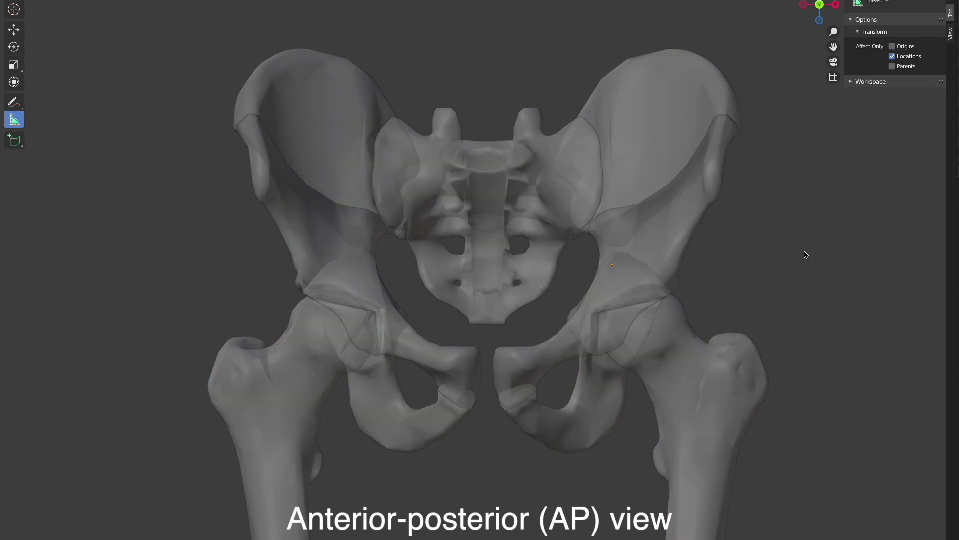
# - Annotate the right iliopectineal line along the pelvic brim, then return to object selection
pyautogui.moveTo(5, 106); pyautogui.dragTo(63, 103)
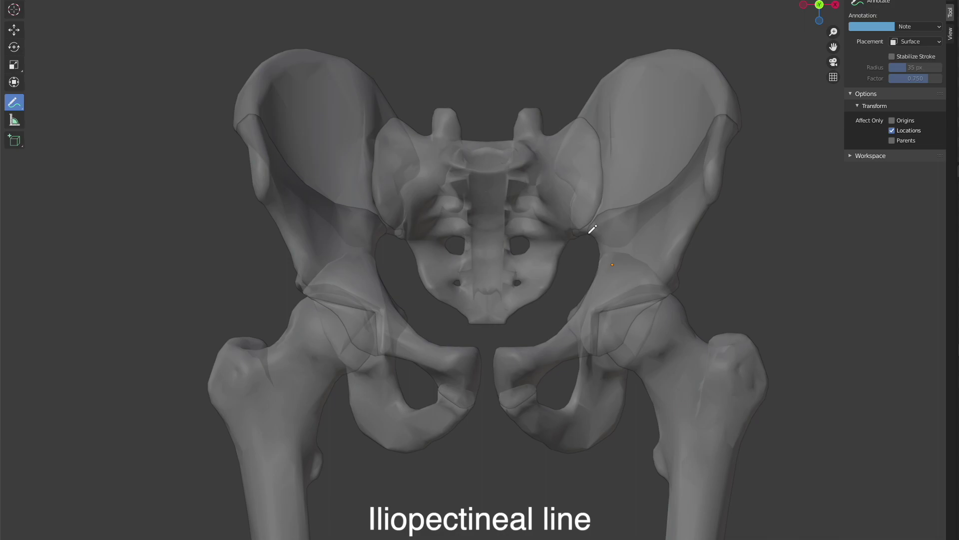
pyautogui.moveTo(578, 234)
pyautogui.mouseDown()
pyautogui.moveTo(598, 252)
pyautogui.moveTo(584, 299)
pyautogui.moveTo(550, 337)
pyautogui.moveTo(504, 346)
pyautogui.mouseUp()
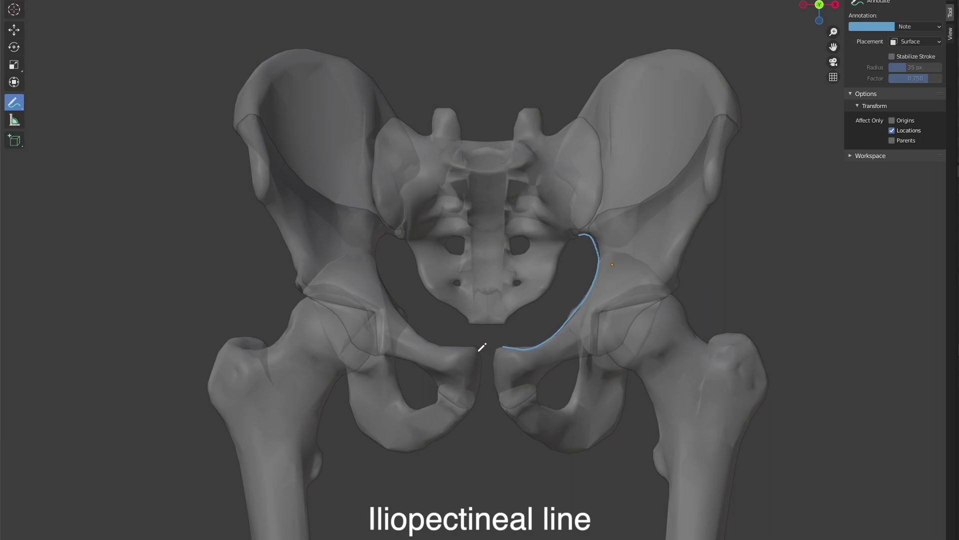
pyautogui.press('w')
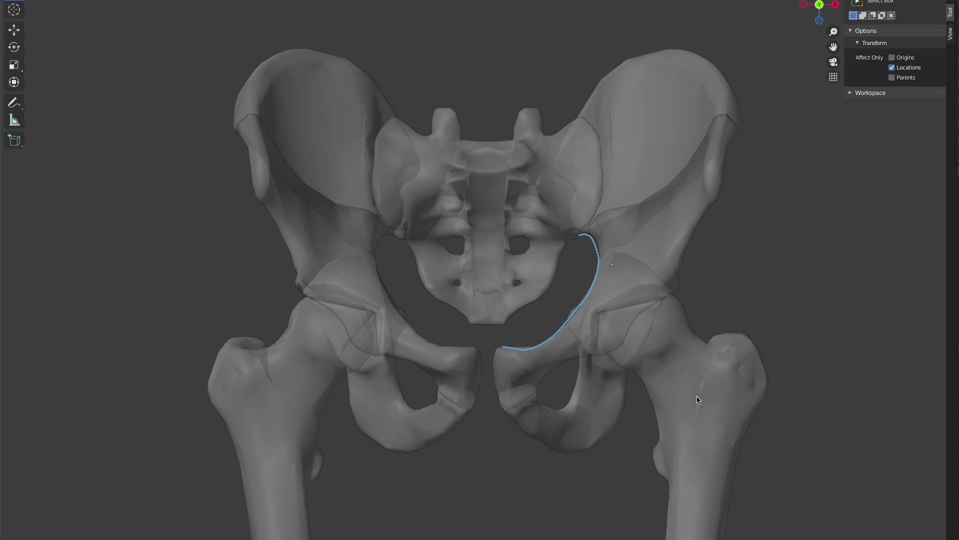
# - Hide the right ilium, sacrum, right femur, lower ischium piece and triangular pelvic piece
pyautogui.click(610, 142)
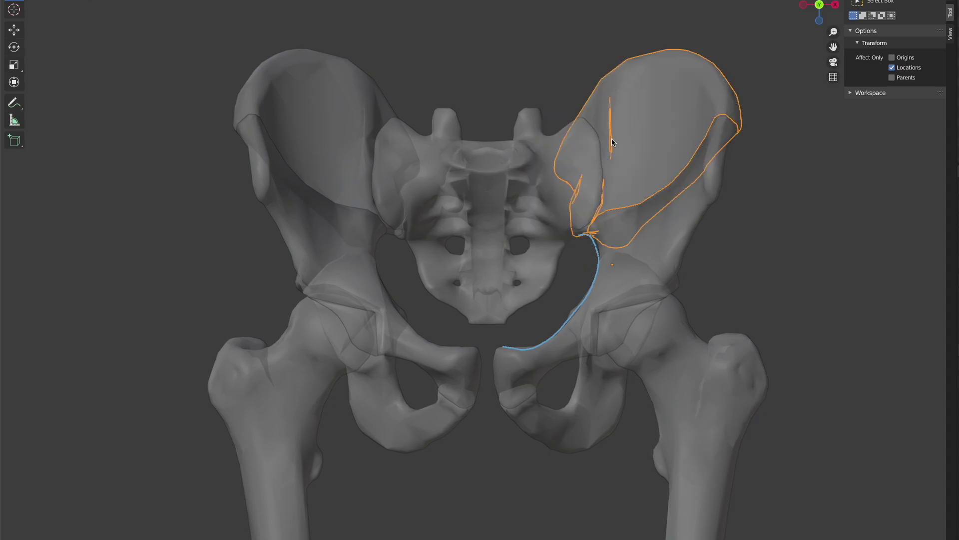
pyautogui.press('h')
pyautogui.click(520, 181)
pyautogui.press('h')
pyautogui.click(721, 382)
pyautogui.press('h')
pyautogui.click(603, 401)
pyautogui.click(603, 403)
pyautogui.press('h')
pyautogui.click(643, 342)
pyautogui.press('h')
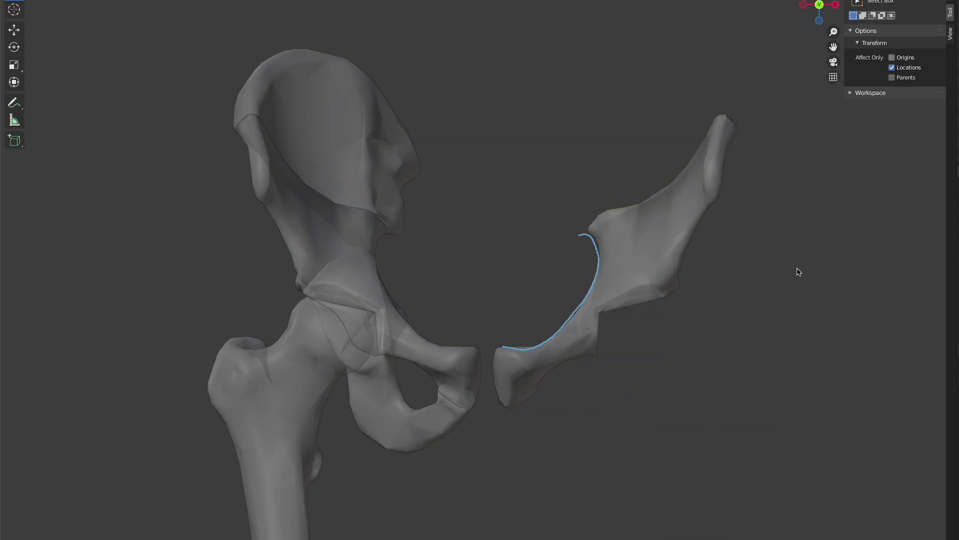
# - Switch to Material Preview shading and orbit around the isolated fragment
pyautogui.press('z')
pyautogui.click(763, 366)
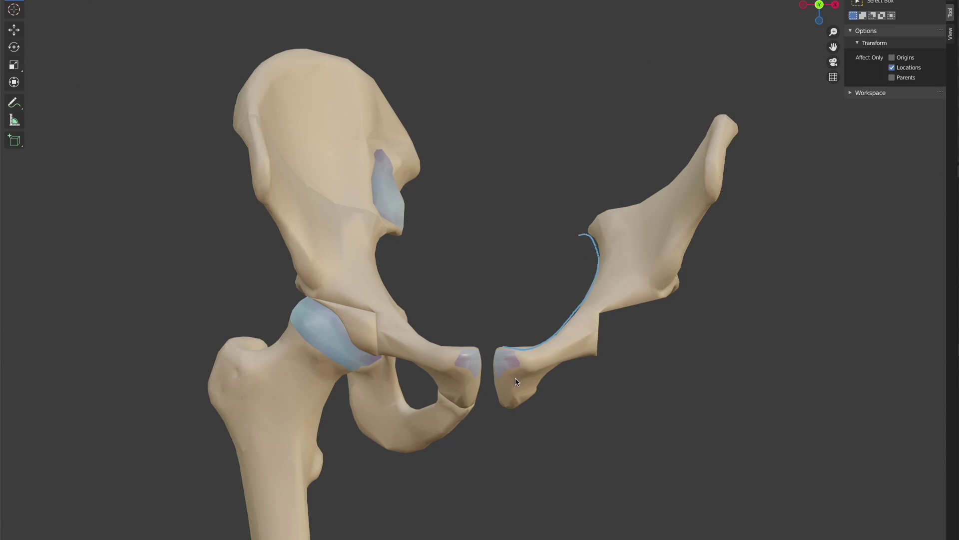
pyautogui.moveTo(511, 381)
pyautogui.mouseDown(button='middle')
pyautogui.moveTo(550, 390)
pyautogui.moveTo(556, 403)
pyautogui.moveTo(440, 372)
pyautogui.moveTo(389, 374)
pyautogui.moveTo(404, 347)
pyautogui.moveTo(409, 369)
pyautogui.moveTo(544, 398)
pyautogui.moveTo(355, 368)
pyautogui.mouseUp(button='middle')
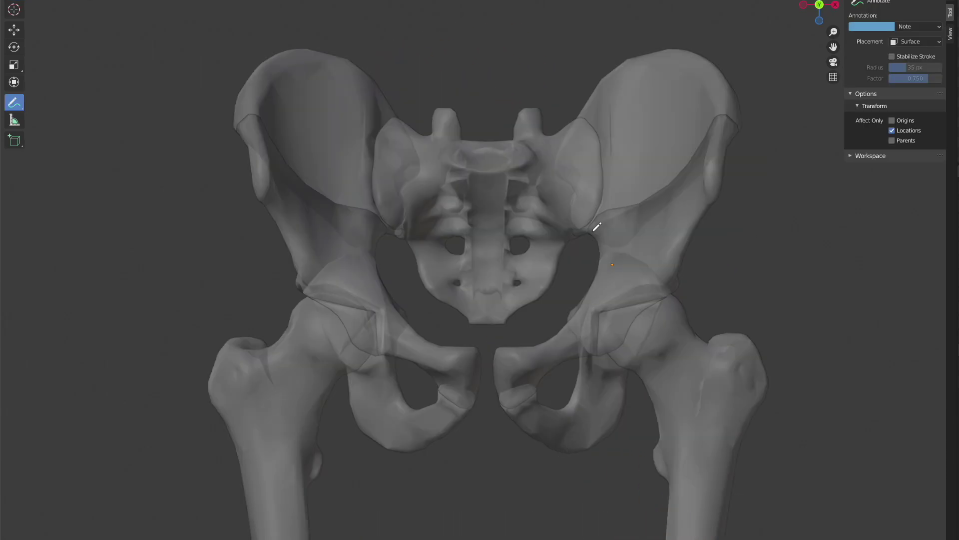
# - Draw the blue ilioischial line down from the pelvic rim and hide the two joint pieces
pyautogui.moveTo(589, 233)
pyautogui.mouseDown()
pyautogui.moveTo(599, 255)
pyautogui.moveTo(569, 312)
pyautogui.moveTo(578, 368)
pyautogui.moveTo(565, 408)
pyautogui.mouseUp()
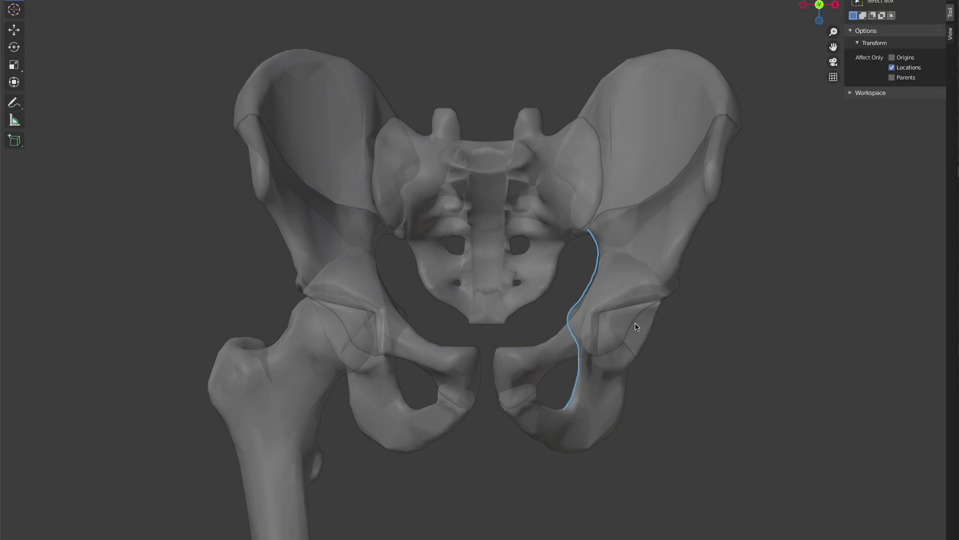
pyautogui.click(640, 324)
pyautogui.press('h')
pyautogui.click(644, 324)
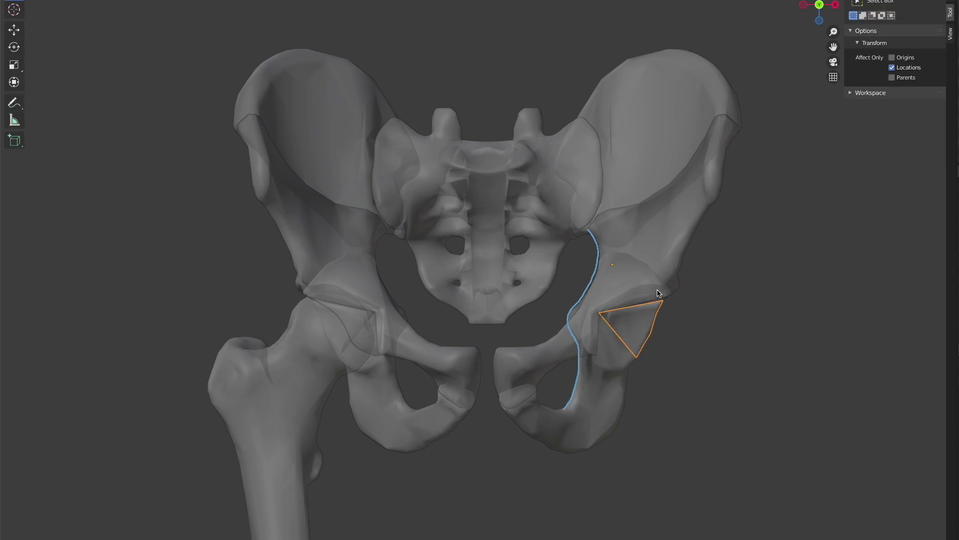
pyautogui.press('h')
# - Hide the front ilium-pubis piece, the ilium and the sacrum
pyautogui.click(679, 213)
pyautogui.press('h')
pyautogui.click(663, 134)
pyautogui.press('h')
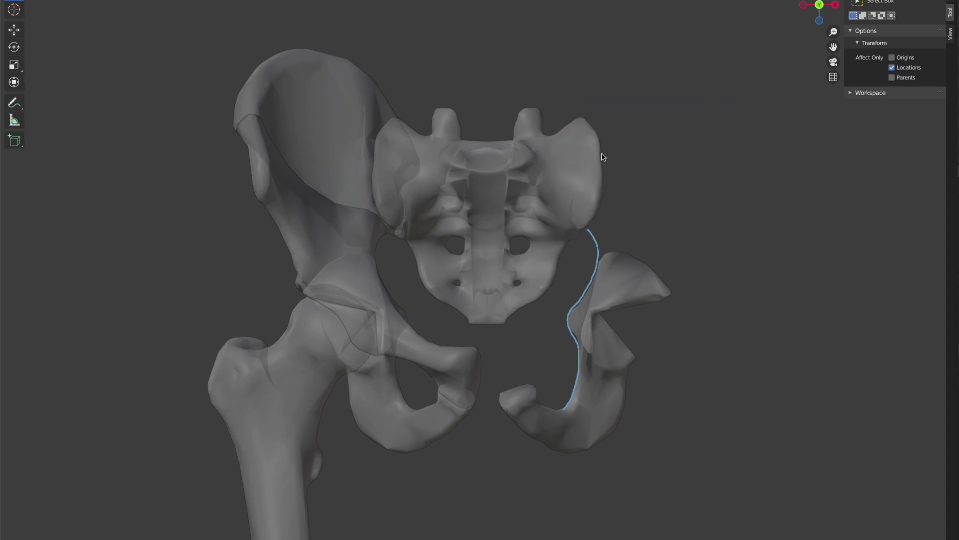
pyautogui.click(596, 159)
pyautogui.press('h')
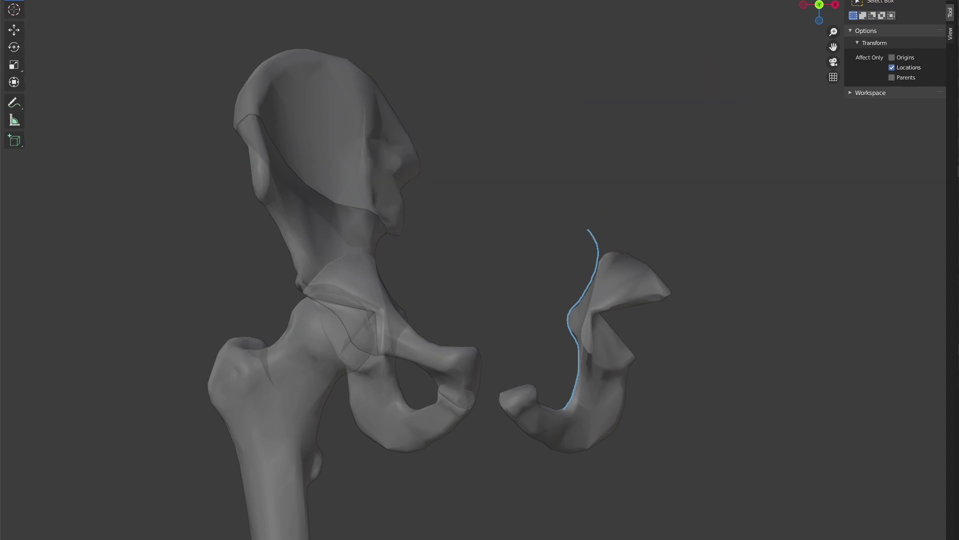
# - In Material Preview, orbit the posterior column, then draw and trim a short anterior-wall line over the acetabulum
pyautogui.press('z')
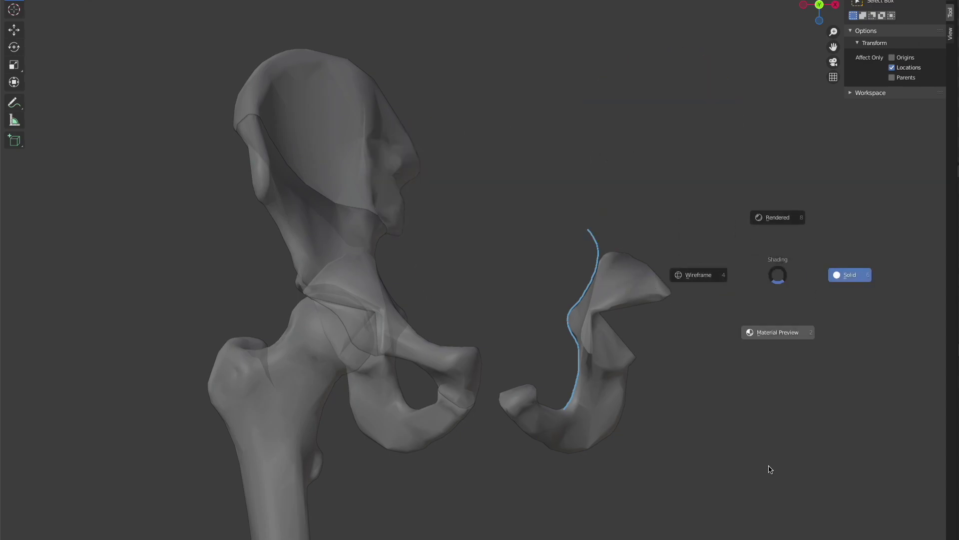
pyautogui.click(766, 466)
pyautogui.moveTo(613, 393)
pyautogui.mouseDown(button='middle')
pyautogui.moveTo(546, 392)
pyautogui.moveTo(469, 373)
pyautogui.moveTo(643, 391)
pyautogui.moveTo(630, 409)
pyautogui.moveTo(604, 382)
pyautogui.moveTo(604, 398)
pyautogui.mouseUp(button='middle')
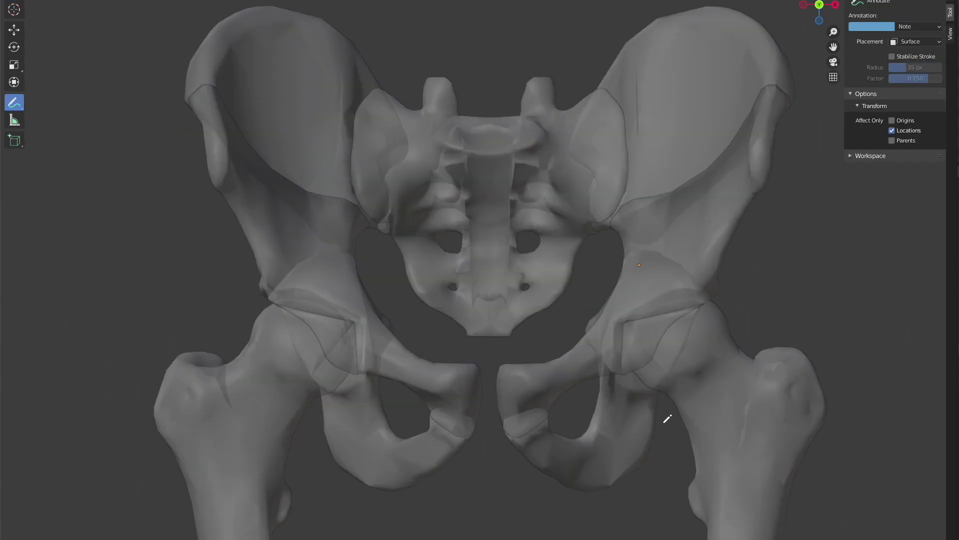
pyautogui.moveTo(632, 371)
pyautogui.mouseDown()
pyautogui.moveTo(670, 320)
pyautogui.moveTo(706, 303)
pyautogui.mouseUp()
pyautogui.moveTo(658, 383)
pyautogui.keyDown('ctrl'); pyautogui.mouseDown()
pyautogui.moveTo(683, 347)
pyautogui.moveTo(683, 313)
pyautogui.moveTo(643, 343)
pyautogui.moveTo(633, 371)
pyautogui.mouseUp(); pyautogui.keyUp('ctrl')
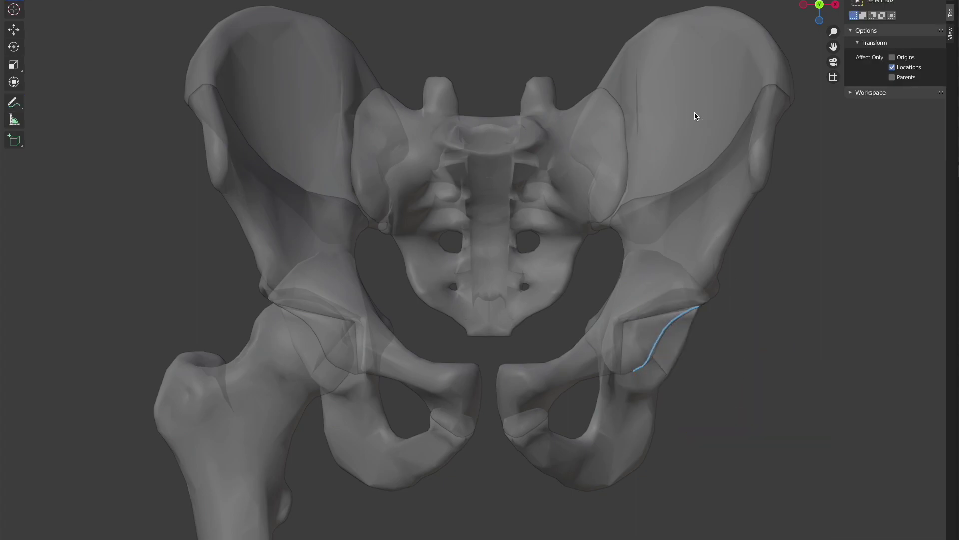
# - Hide the surrounding bone pieces, switch to coloured shading, and orbit to the isolated anterior wall fragment
pyautogui.click(695, 114)
pyautogui.press('h')
pyautogui.click(561, 254)
pyautogui.press('h')
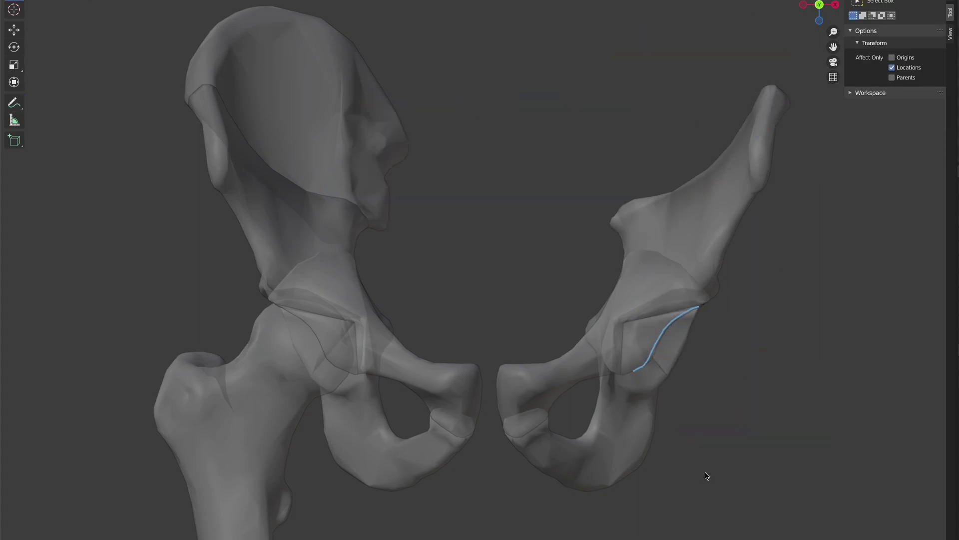
pyautogui.click(605, 443)
pyautogui.press('h')
pyautogui.click(685, 263)
pyautogui.press('h')
pyautogui.press('z')
pyautogui.click(890, 280)
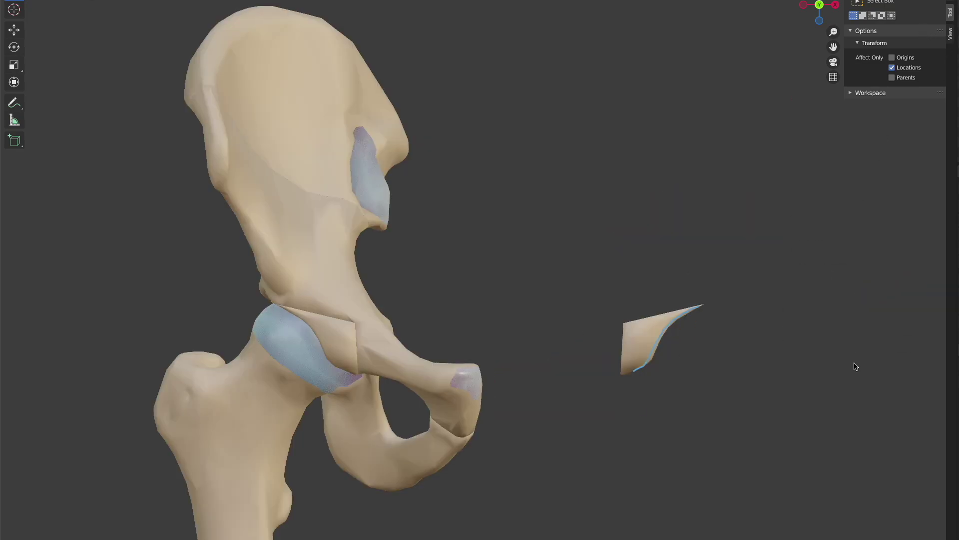
pyautogui.moveTo(810, 408); pyautogui.dragTo(490, 343, button='middle')
# - Bring the hidden bones back and move the small acetabular fragment along the Y axis
pyautogui.hotkey('ctrl', 'z')
pyautogui.hotkey('ctrl', 'z')
pyautogui.hotkey('ctrl', 'z')
pyautogui.hotkey('ctrl', 'z')
pyautogui.hotkey('ctrl', 'z')
pyautogui.hotkey('ctrl', 'z')
pyautogui.hotkey('ctrl', 'z')
pyautogui.click(525, 316)
pyautogui.press('g')
pyautogui.press('y')
pyautogui.click(501, 313)
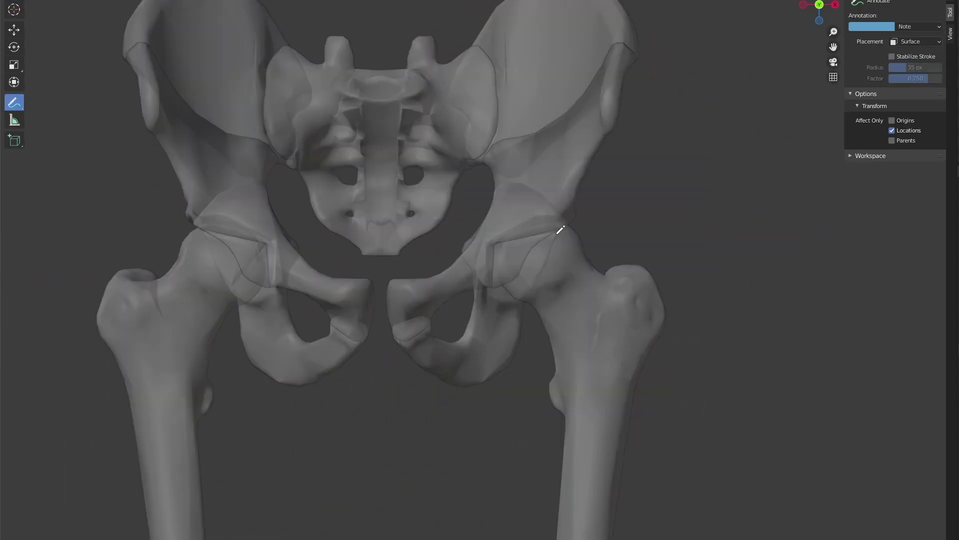
# - Draw the lateral line for the posterior wall, orbit to the side, and start moving that fragment outward
pyautogui.moveTo(561, 230); pyautogui.dragTo(528, 291)
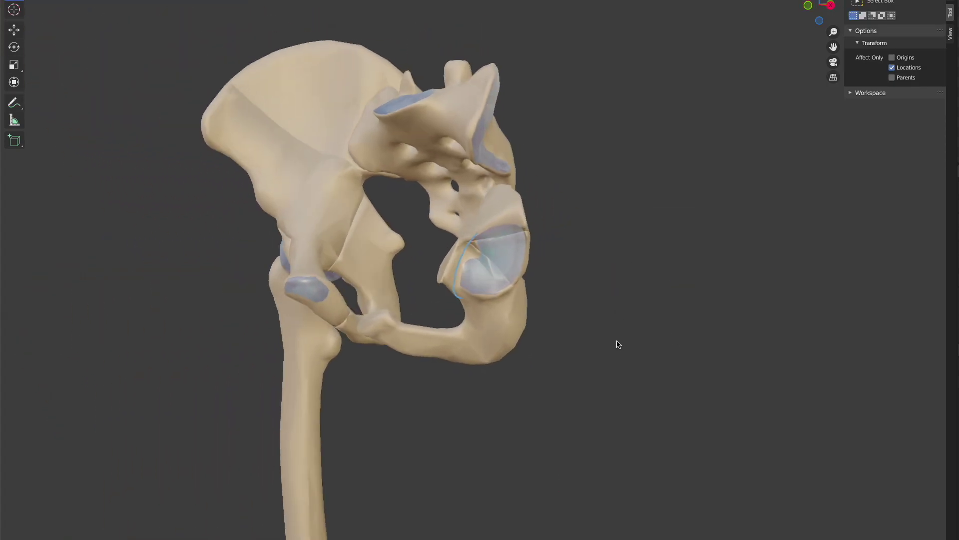
pyautogui.moveTo(619, 345); pyautogui.dragTo(578, 296, button='middle')
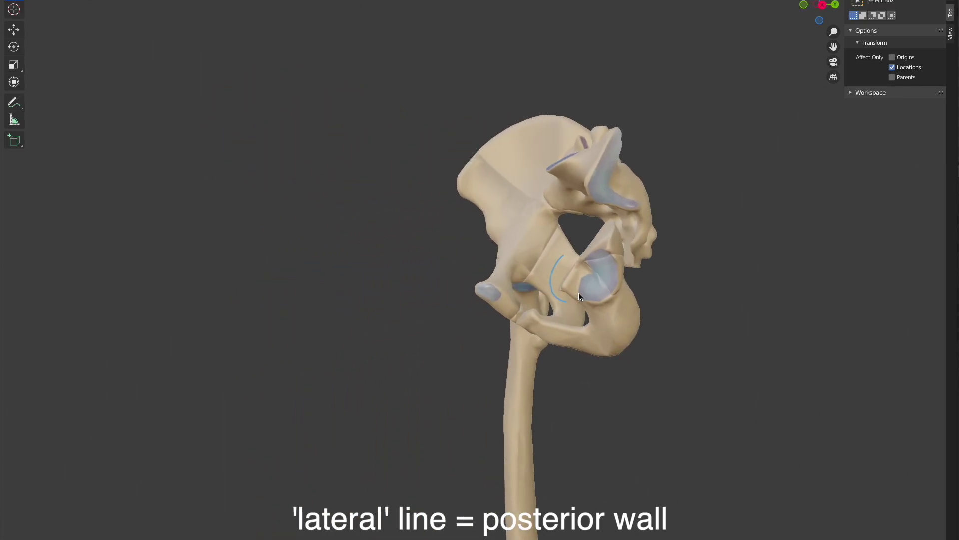
pyautogui.click(578, 297)
pyautogui.press('g')
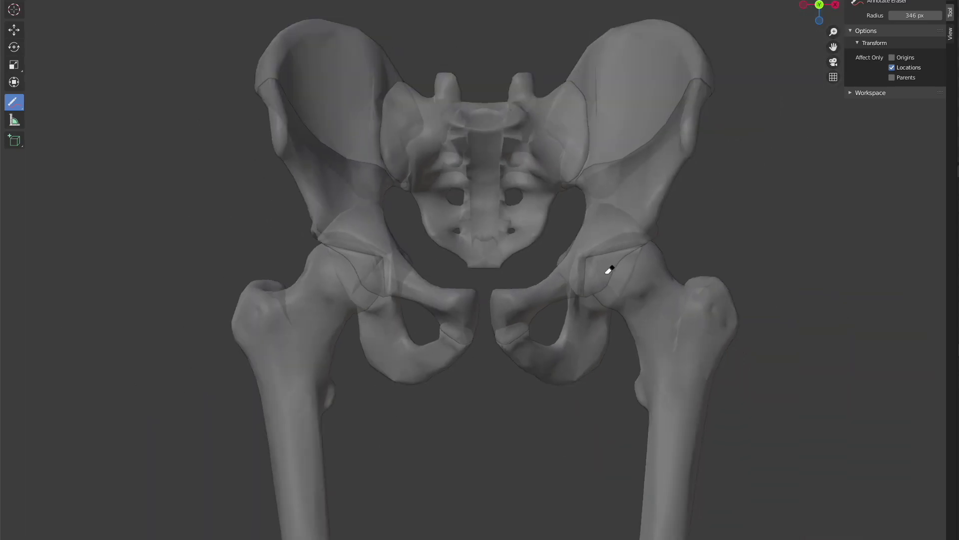
# - Pan the pelvis down-left and draw a small loop around the teardrop
pyautogui.keyDown('shift'); pyautogui.moveTo(609, 269); pyautogui.dragTo(582, 317, button='middle'); pyautogui.keyUp('shift')
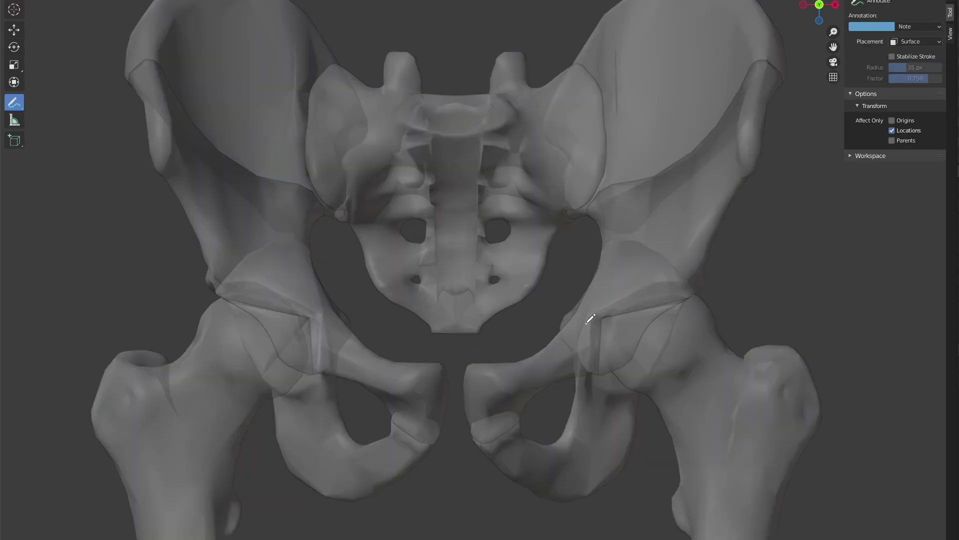
pyautogui.moveTo(590, 318)
pyautogui.mouseDown()
pyautogui.moveTo(582, 368)
pyautogui.moveTo(604, 338)
pyautogui.moveTo(594, 323)
pyautogui.mouseUp()
# - Undo the first teardrop loop, redraw it smaller, select the hip bone, and orbit to the acetabular base
pyautogui.hotkey('ctrl', 'z')
pyautogui.moveTo(585, 326)
pyautogui.mouseDown()
pyautogui.moveTo(590, 364)
pyautogui.moveTo(597, 327)
pyautogui.mouseUp()
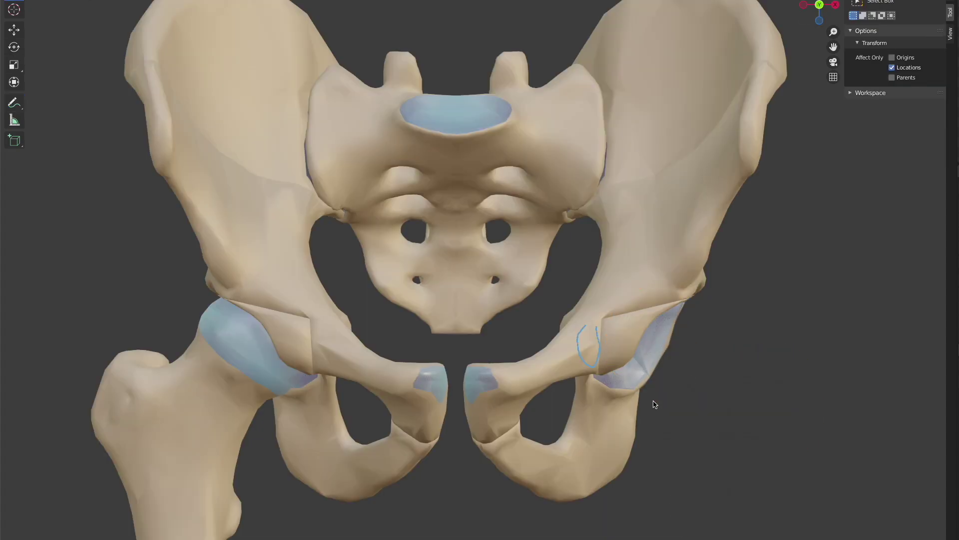
pyautogui.click(597, 412)
pyautogui.moveTo(596, 412)
pyautogui.mouseDown(button='middle')
pyautogui.moveTo(581, 354)
pyautogui.moveTo(555, 340)
pyautogui.moveTo(568, 352)
pyautogui.mouseUp(button='middle')
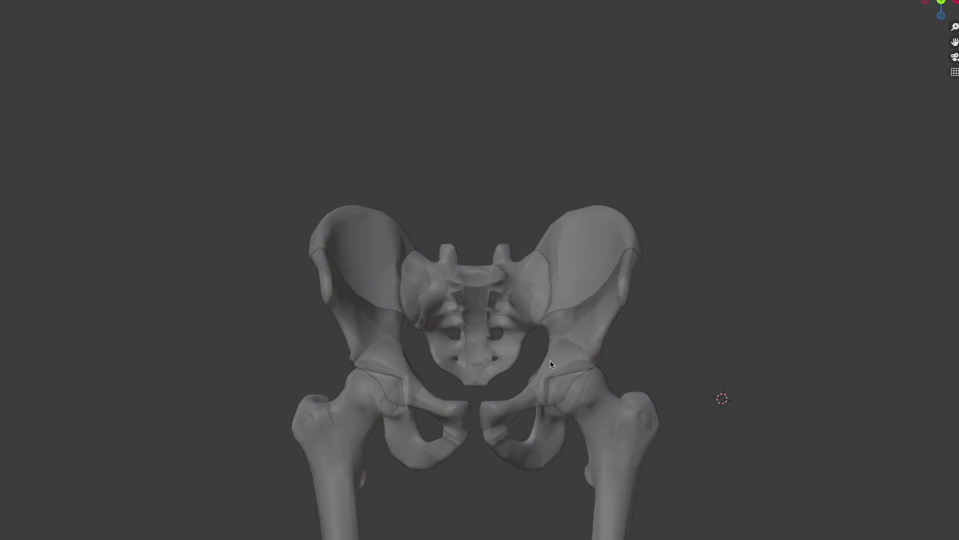
# - Pan up-right, zoom in, and orbit the front pelvis view into the right Judet oblique framing
pyautogui.keyDown('shift'); pyautogui.moveTo(550, 361); pyautogui.dragTo(592, 294, button='middle'); pyautogui.keyUp('shift')
pyautogui.scroll(2, 593, 295)
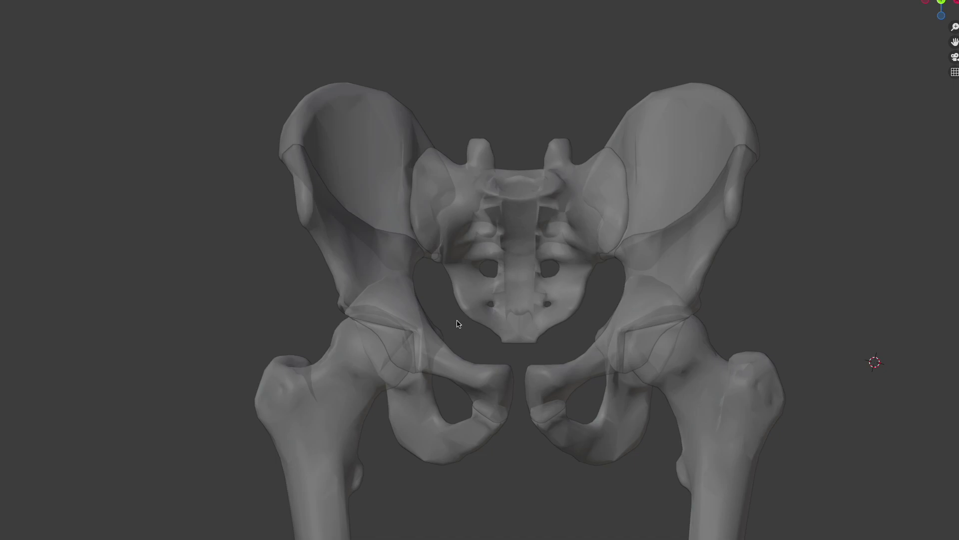
pyautogui.moveTo(443, 331); pyautogui.dragTo(423, 321, button='middle')
pyautogui.scroll(3, 422, 320)
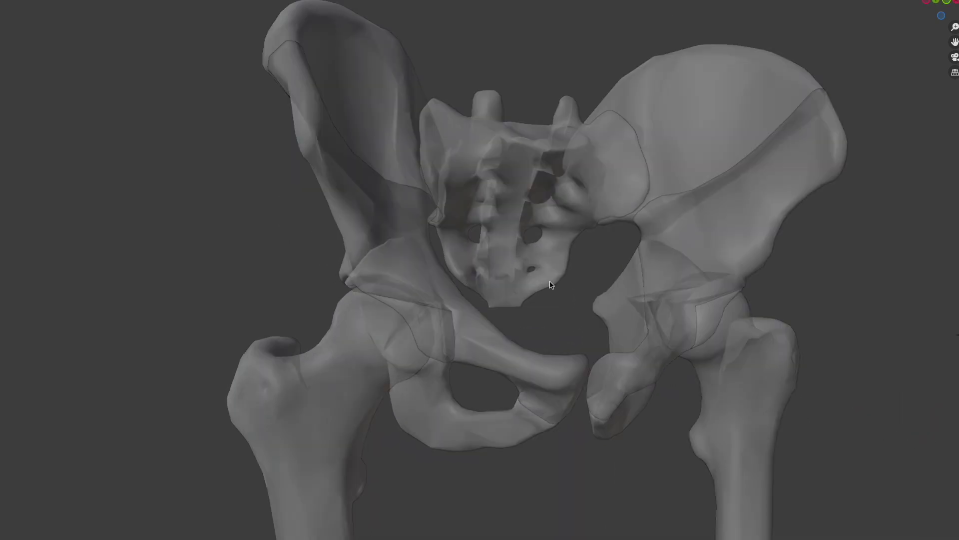
pyautogui.keyDown('shift'); pyautogui.moveTo(556, 280); pyautogui.dragTo(487, 291, button='middle'); pyautogui.keyUp('shift')
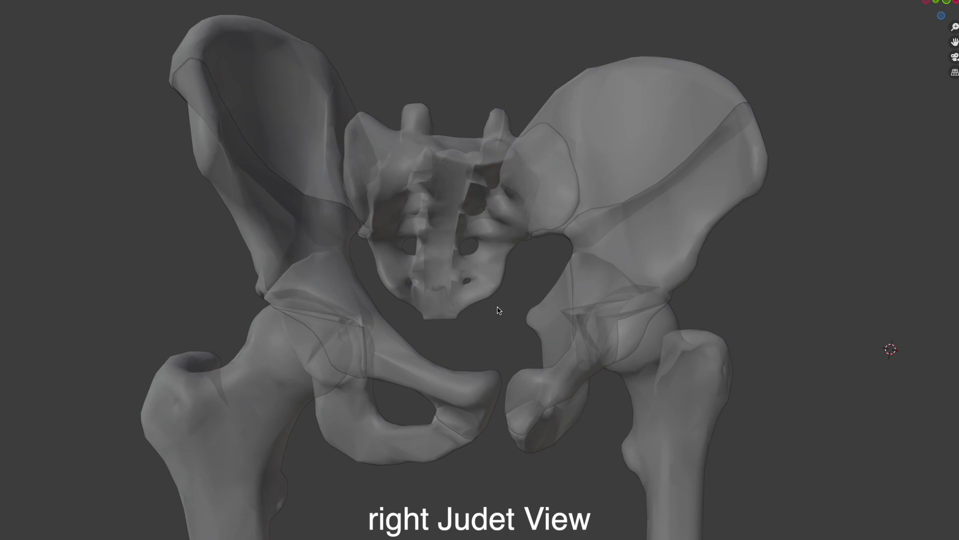